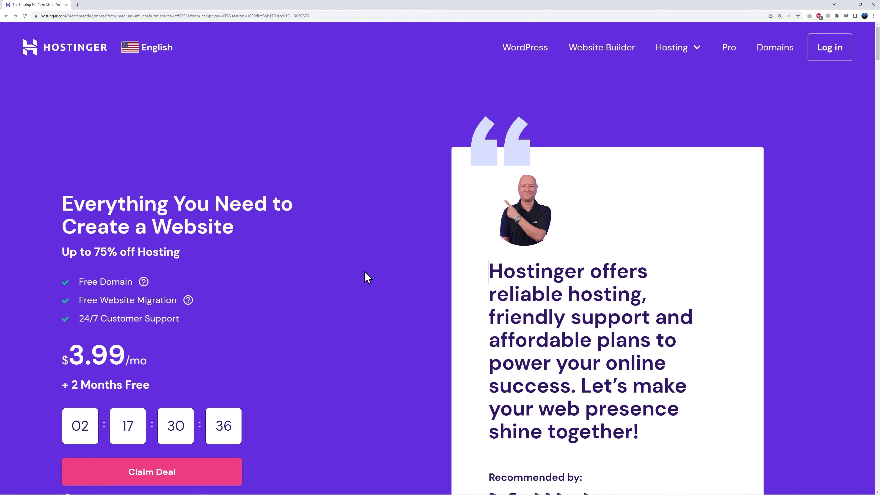
Step: Review the Premium, Business and Cloud Startup plan features and add Premium to the cart
{"action": "scroll", "coordinate": [377, 272], "scroll_direction": "down", "scroll_amount": 8}
{"action": "scroll", "coordinate": [377, 271], "scroll_direction": "down", "scroll_amount": 12}
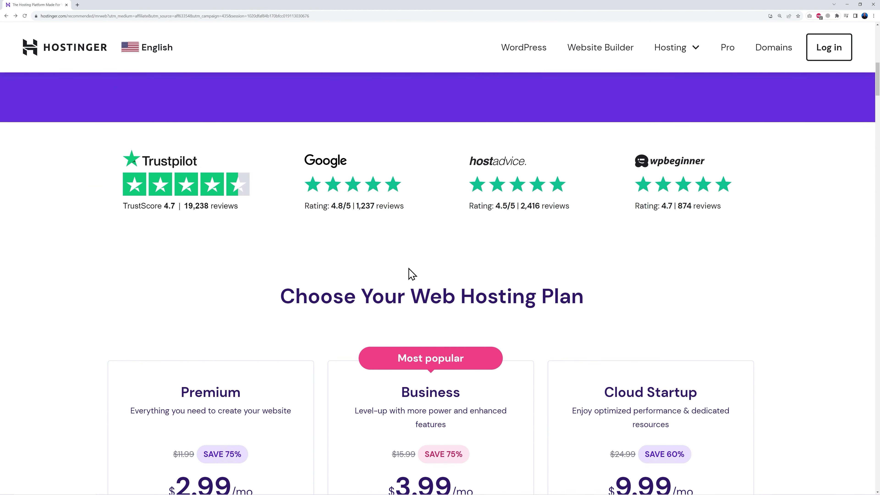
{"action": "scroll", "coordinate": [799, 241], "scroll_direction": "down", "scroll_amount": 1}
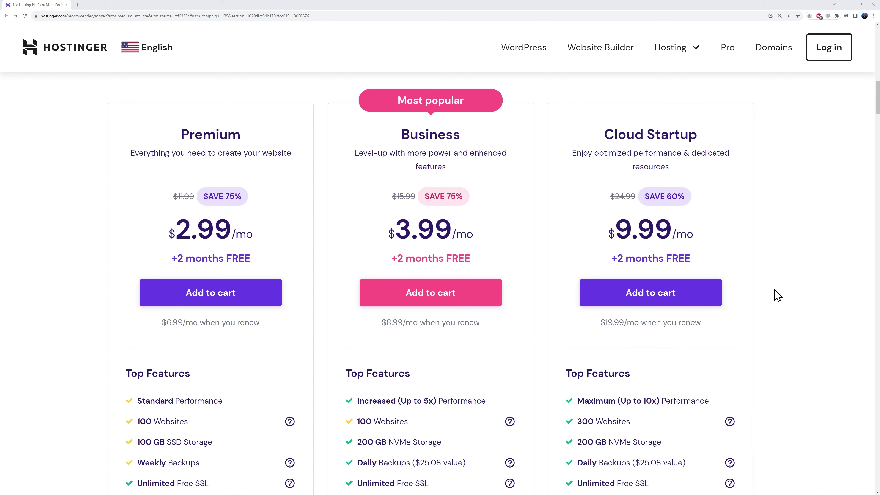
{"action": "scroll", "coordinate": [786, 324], "scroll_direction": "down", "scroll_amount": 6}
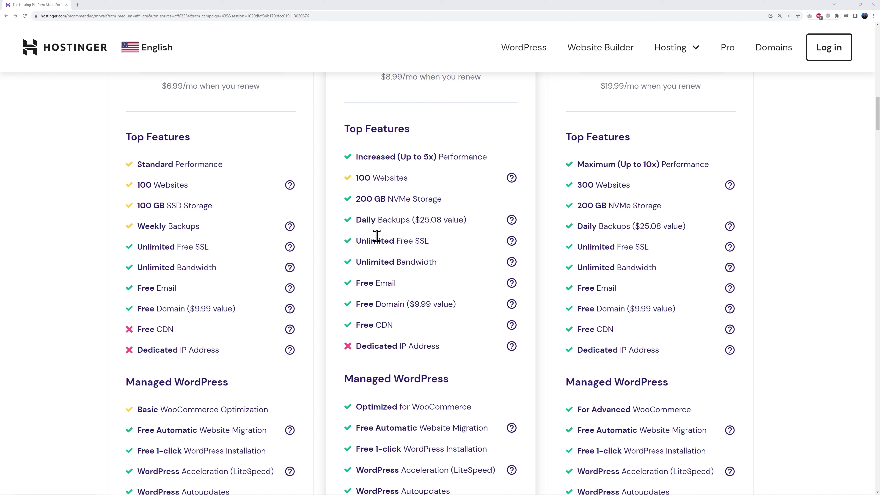
{"action": "scroll", "coordinate": [450, 288], "scroll_direction": "up", "scroll_amount": 6}
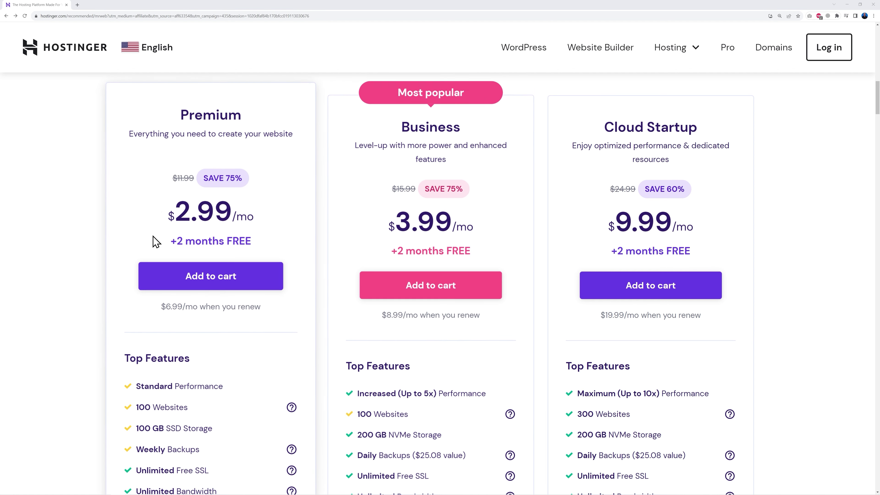
{"action": "left_click", "coordinate": [214, 278]}
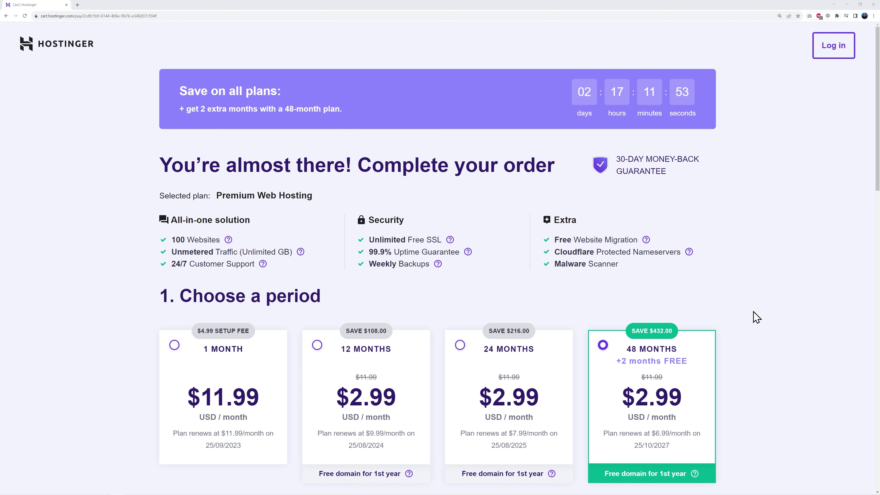
Step: Keep the 48-month Premium checkout, go down to payment, and reveal the coupon code field
{"action": "scroll", "coordinate": [757, 319], "scroll_direction": "down", "scroll_amount": 3}
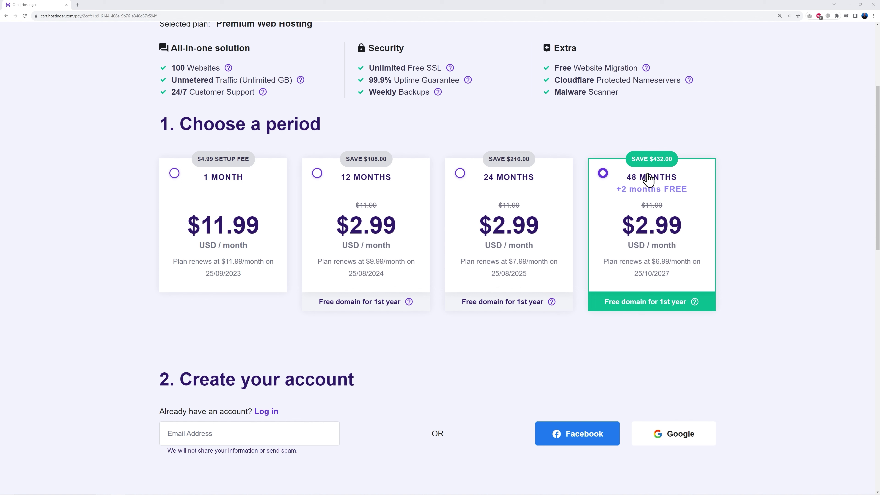
{"action": "scroll", "coordinate": [746, 240], "scroll_direction": "down", "scroll_amount": 8}
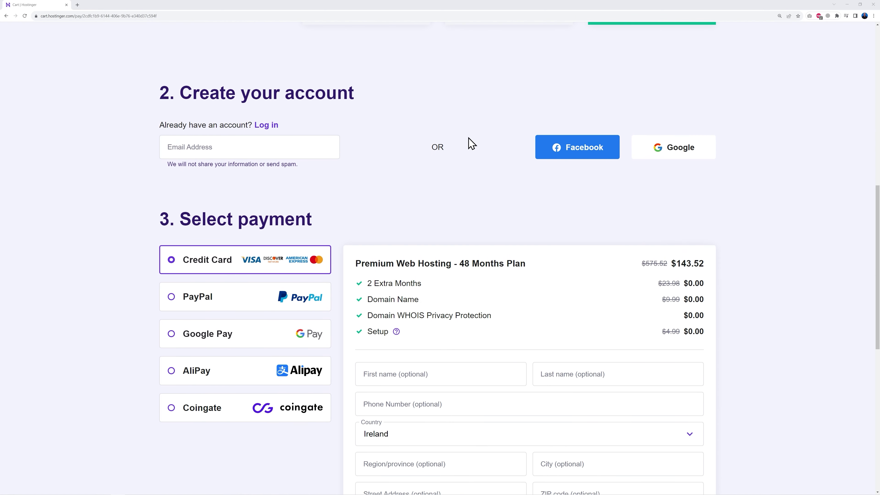
{"action": "scroll", "coordinate": [495, 169], "scroll_direction": "down", "scroll_amount": 2}
{"action": "scroll", "coordinate": [723, 361], "scroll_direction": "down", "scroll_amount": 4}
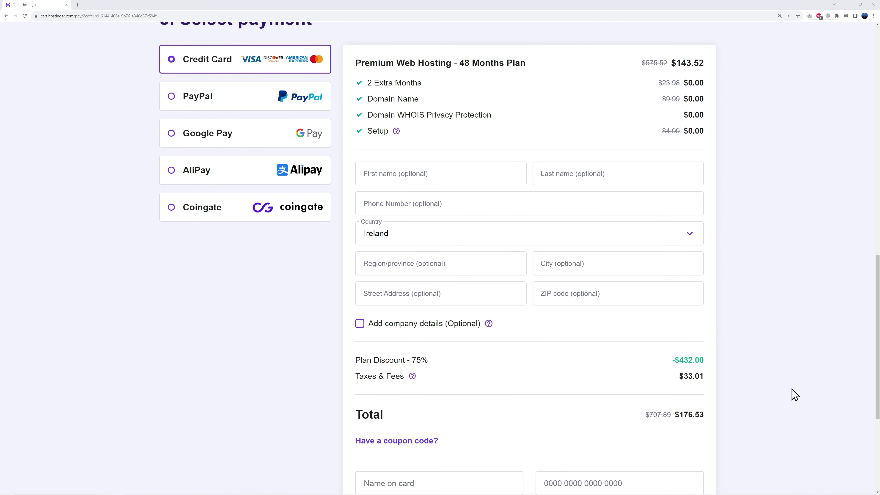
{"action": "scroll", "coordinate": [739, 351], "scroll_direction": "down", "scroll_amount": 5}
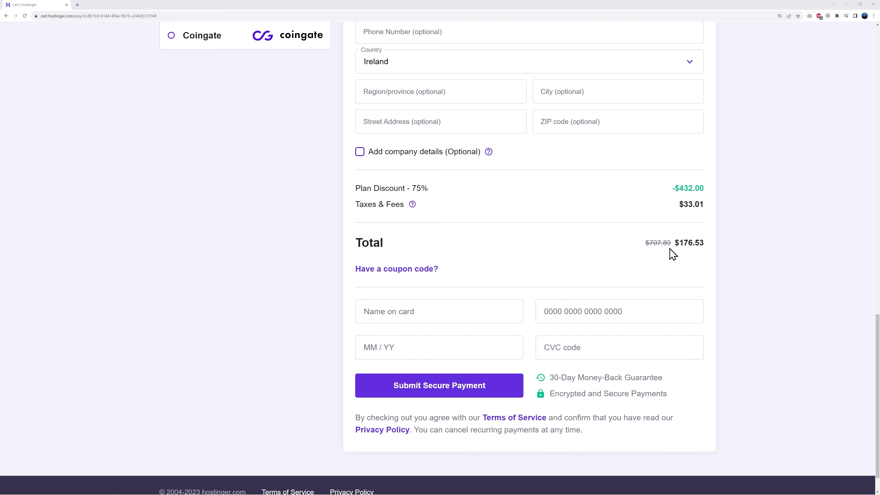
{"action": "left_click", "coordinate": [429, 272]}
Step: Apply coupon MRWEB, cutting the total to $158.88 with a 78% discount
{"action": "left_click", "coordinate": [457, 298]}
{"action": "type", "text": "MR"}
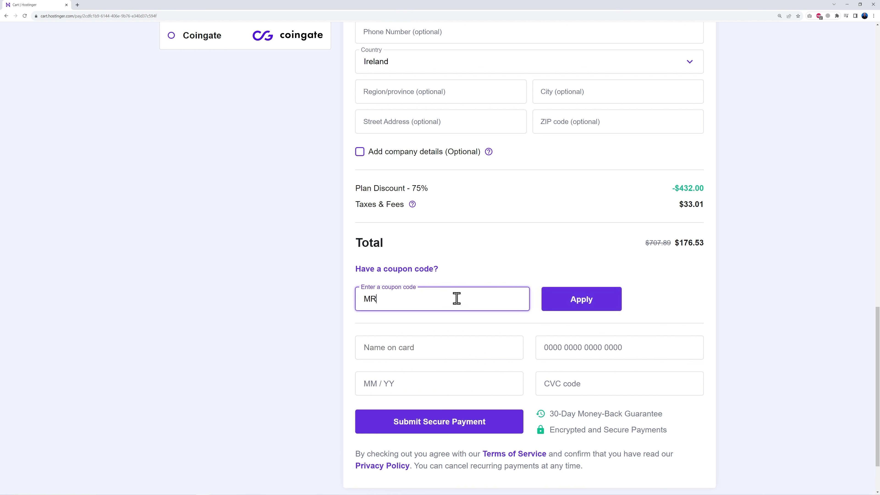
{"action": "left_click", "coordinate": [696, 267]}
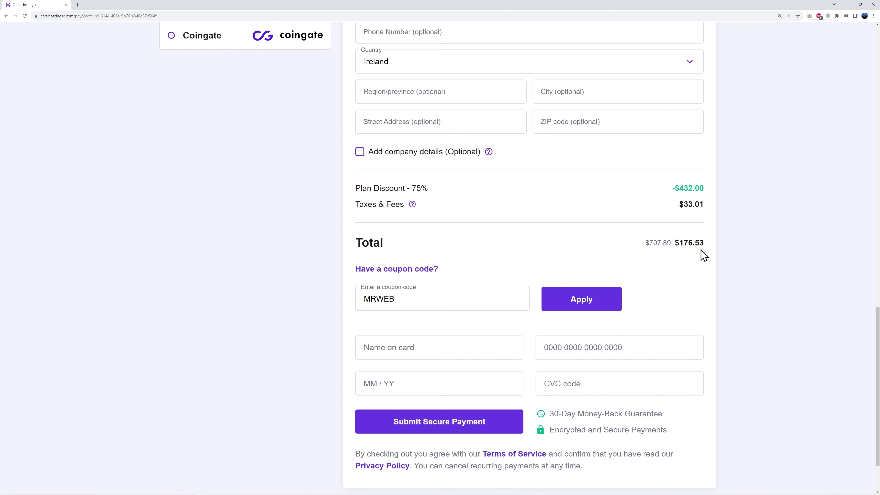
{"action": "left_click", "coordinate": [582, 305]}
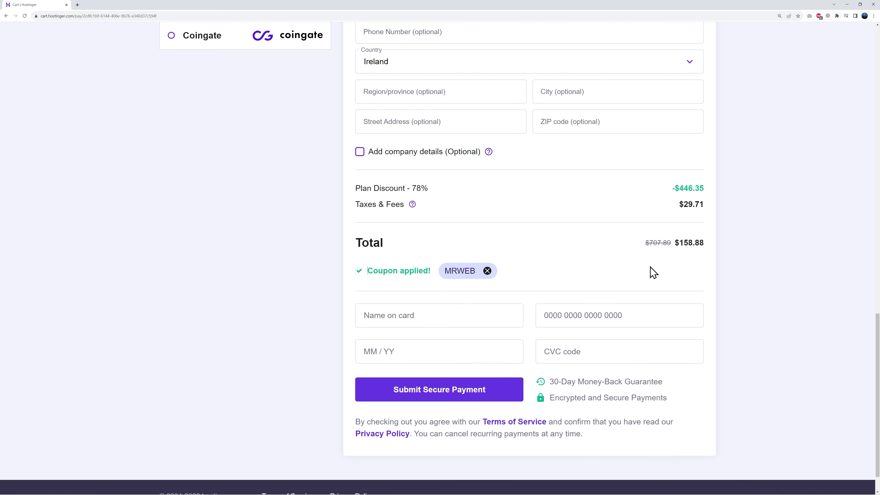
{"action": "double_click", "coordinate": [413, 188]}
{"action": "left_click", "coordinate": [476, 207]}
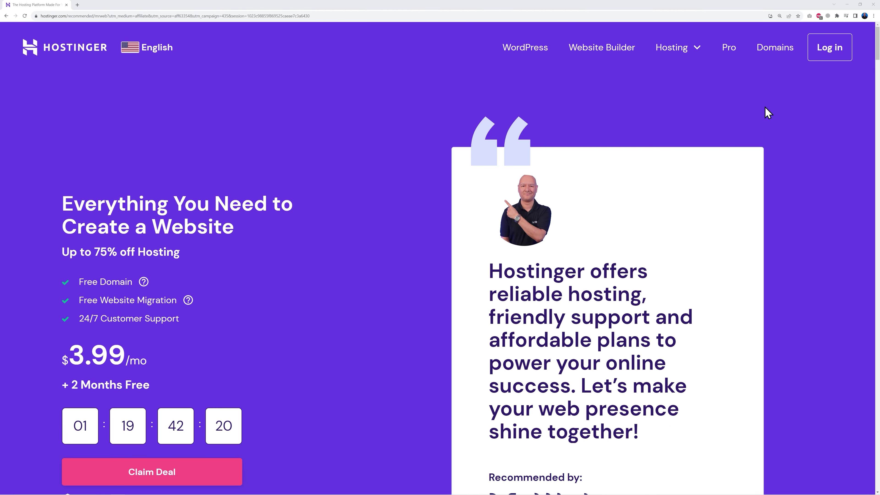
Step: Log in to the Hostinger account and open the free domain claim search
{"action": "left_click", "coordinate": [817, 56]}
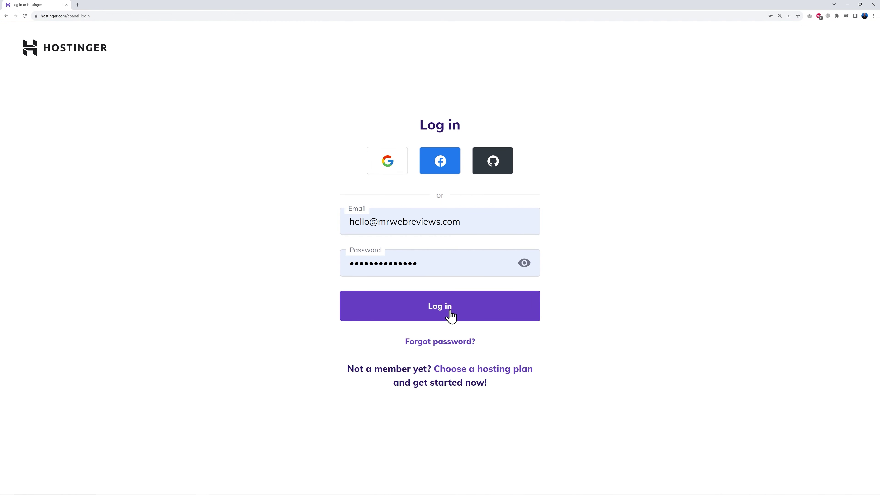
{"action": "left_click", "coordinate": [450, 315]}
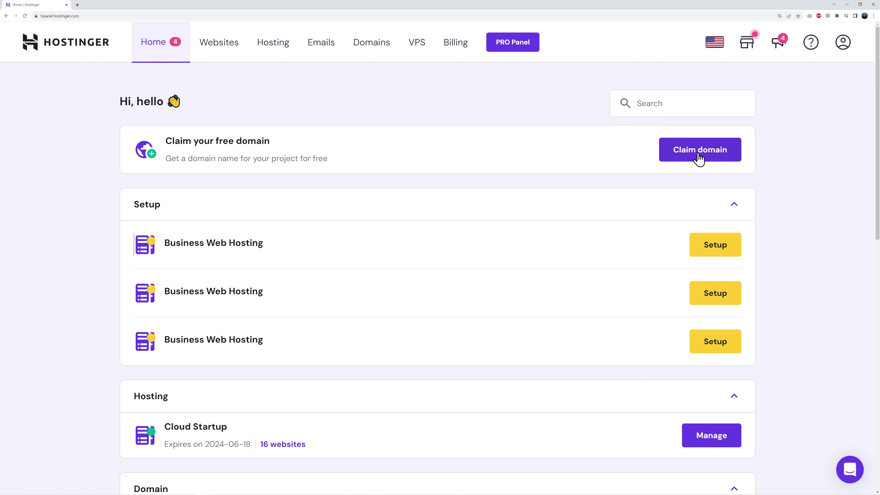
{"action": "left_click", "coordinate": [700, 160]}
{"action": "left_click", "coordinate": [369, 260]}
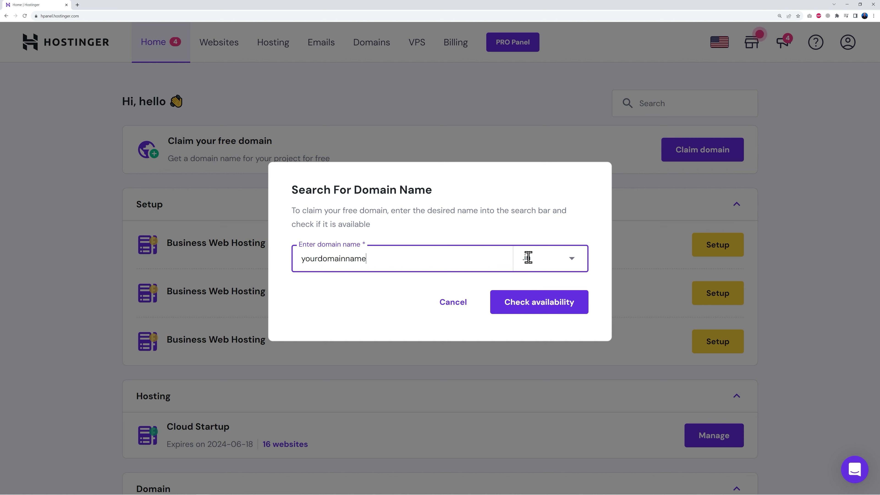
Step: Switch the domain extension from .in to .com and check availability
{"action": "left_click", "coordinate": [542, 260]}
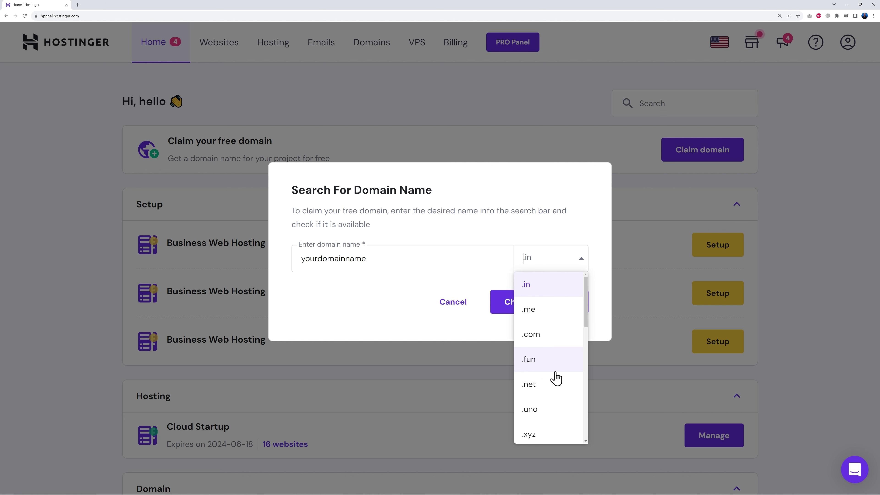
{"action": "scroll", "coordinate": [555, 378], "scroll_direction": "down", "scroll_amount": 2}
{"action": "scroll", "coordinate": [555, 377], "scroll_direction": "down", "scroll_amount": 8}
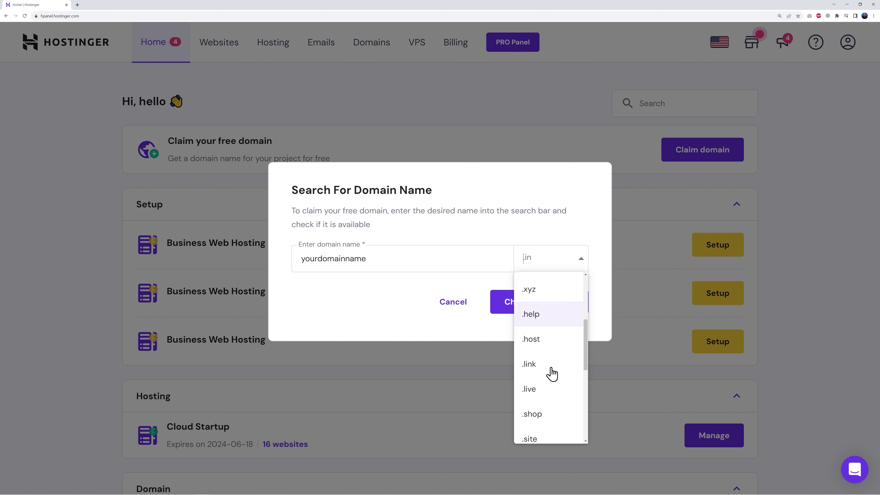
{"action": "scroll", "coordinate": [554, 385], "scroll_direction": "down", "scroll_amount": 2}
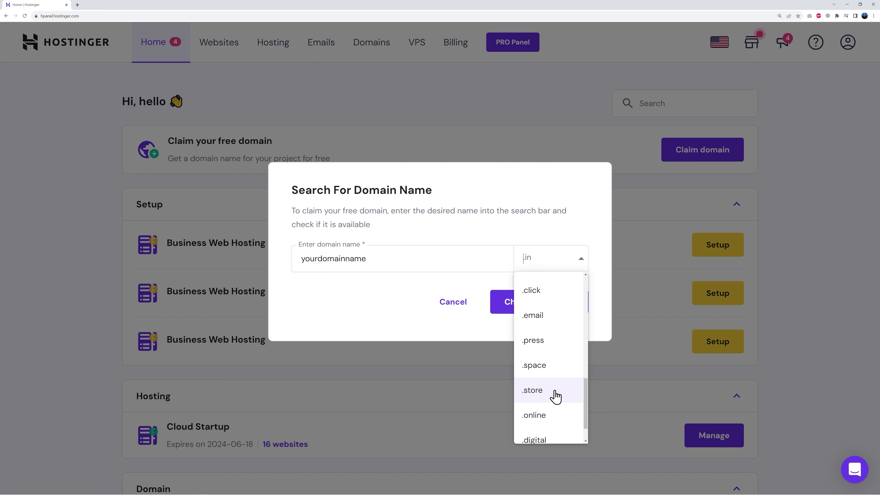
{"action": "scroll", "coordinate": [555, 396], "scroll_direction": "down", "scroll_amount": 1}
{"action": "scroll", "coordinate": [555, 396], "scroll_direction": "up", "scroll_amount": 13}
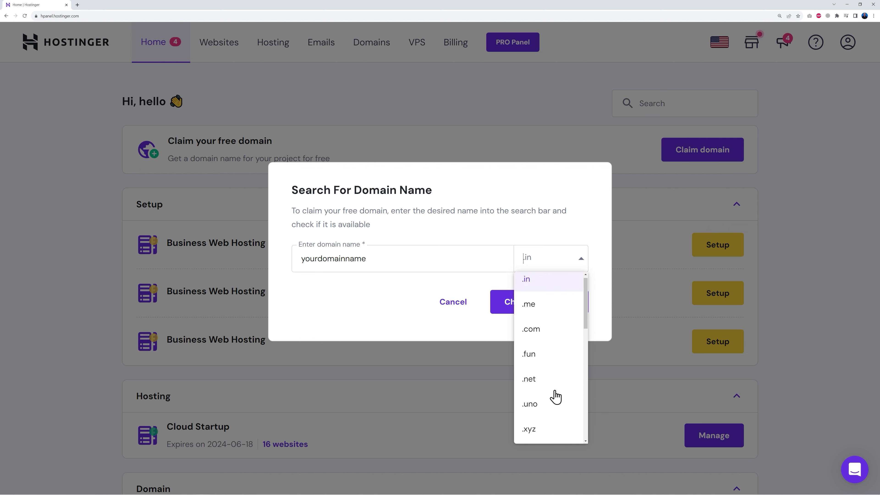
{"action": "left_click", "coordinate": [547, 336]}
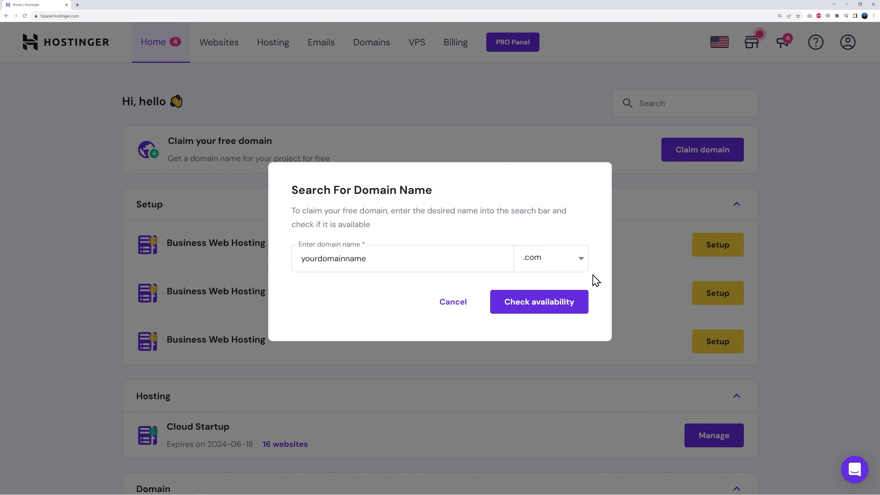
{"action": "left_click", "coordinate": [539, 302]}
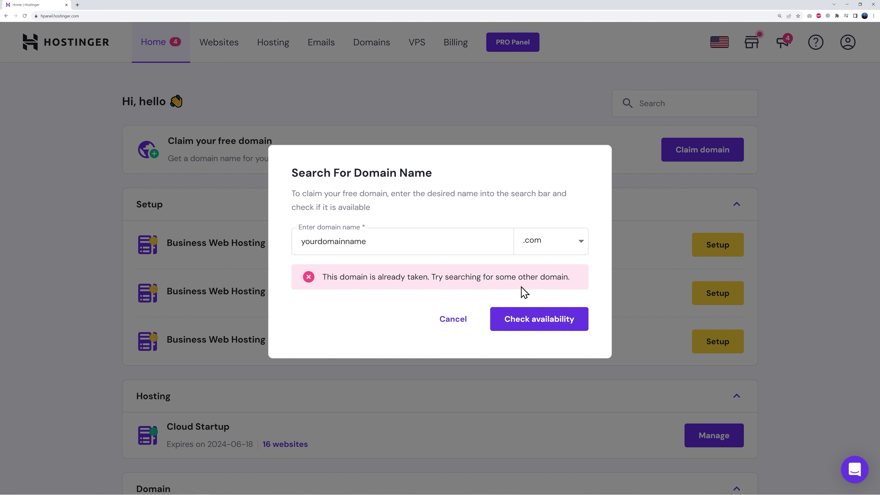
Step: Claim learnwithmrweb.com for free, keeping Ireland and Company / Organization
{"action": "left_click_drag", "start_coordinate": [300, 242], "coordinate": [405, 242]}
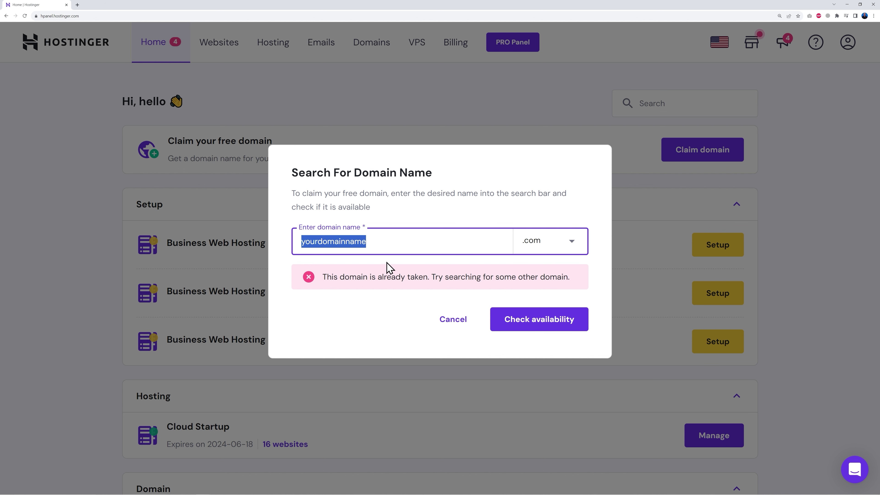
{"action": "type", "text": "learnwithmrweb"}
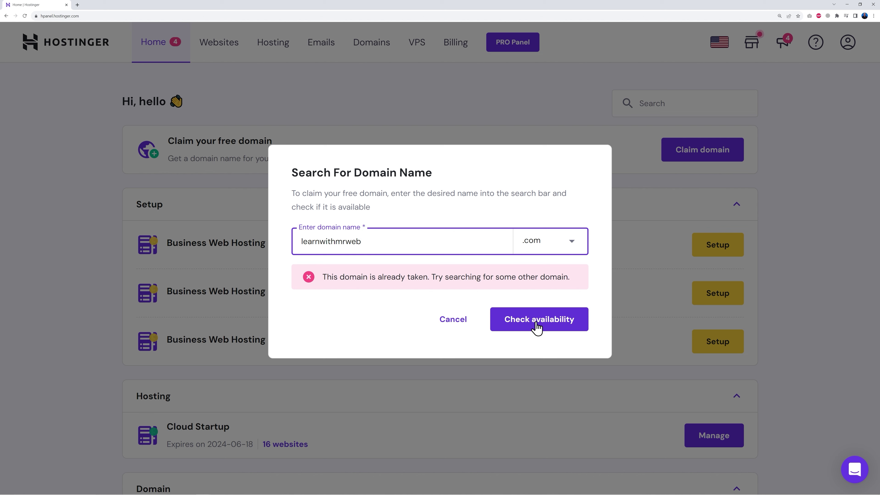
{"action": "left_click", "coordinate": [534, 326]}
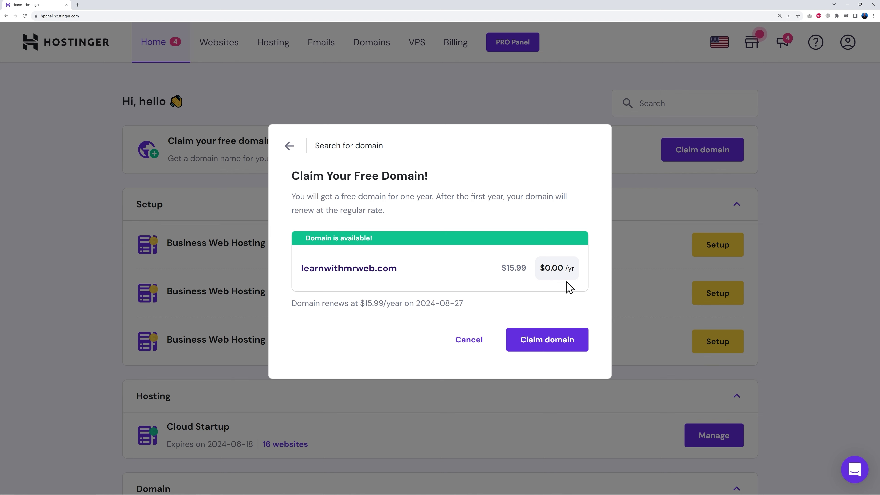
{"action": "left_click", "coordinate": [547, 349]}
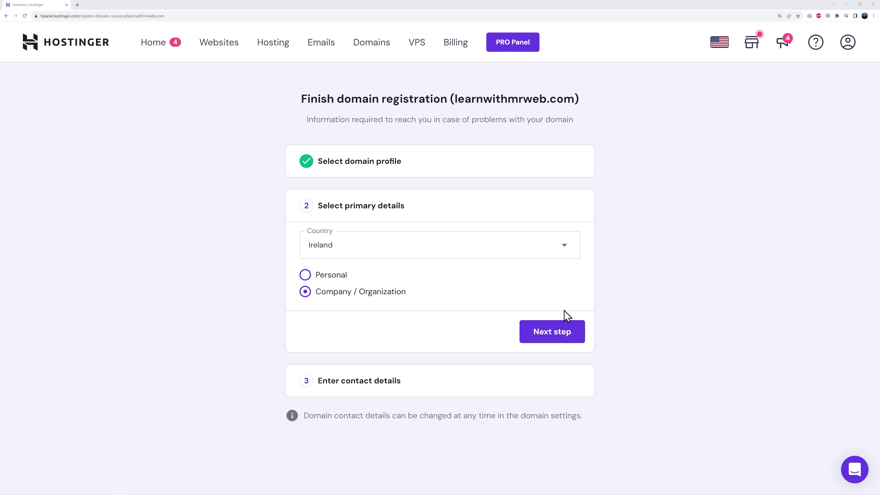
{"action": "left_click", "coordinate": [564, 337]}
Step: Submit the contact details to register learnwithmrweb.com and view its Active domain overview
{"action": "scroll", "coordinate": [641, 333], "scroll_direction": "down", "scroll_amount": 4}
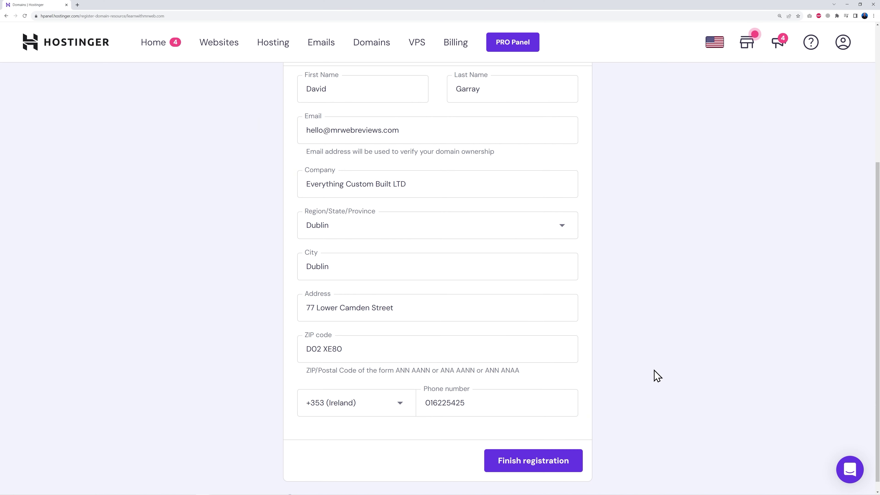
{"action": "left_click", "coordinate": [530, 466]}
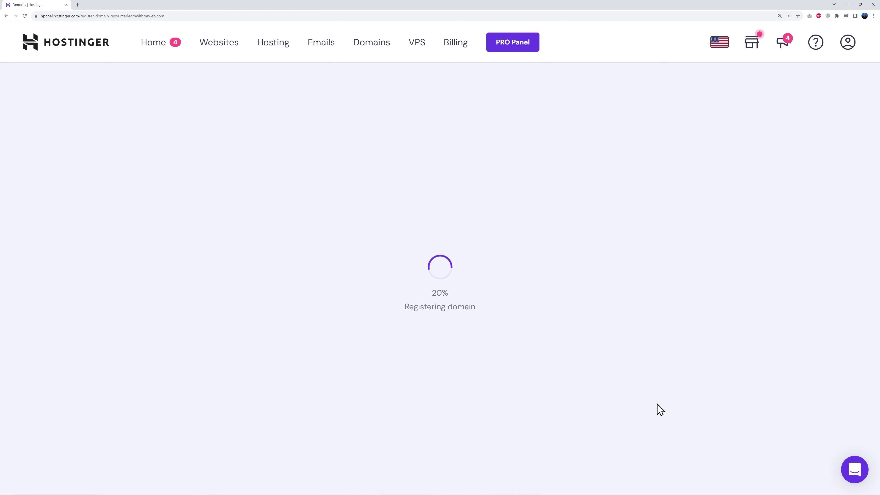
{"action": "left_click", "coordinate": [440, 342]}
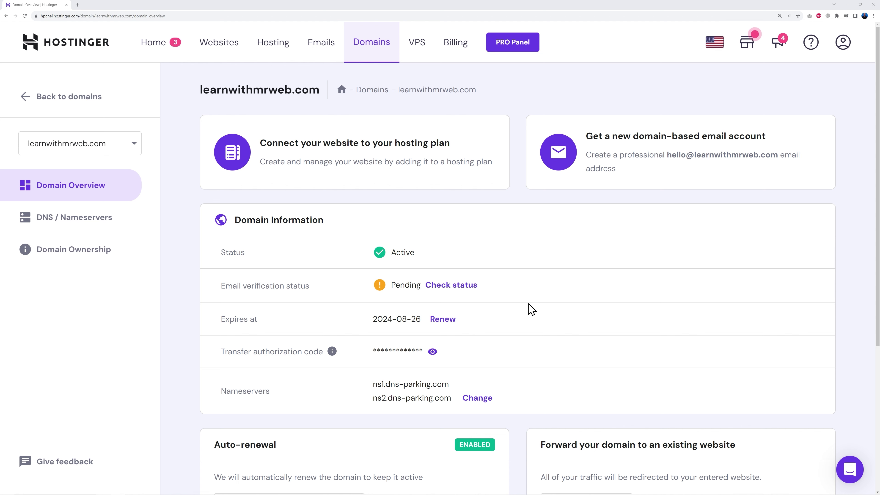
Step: Refresh until the domain email shows Verified, then return to the home dashboard
{"action": "left_click", "coordinate": [25, 16]}
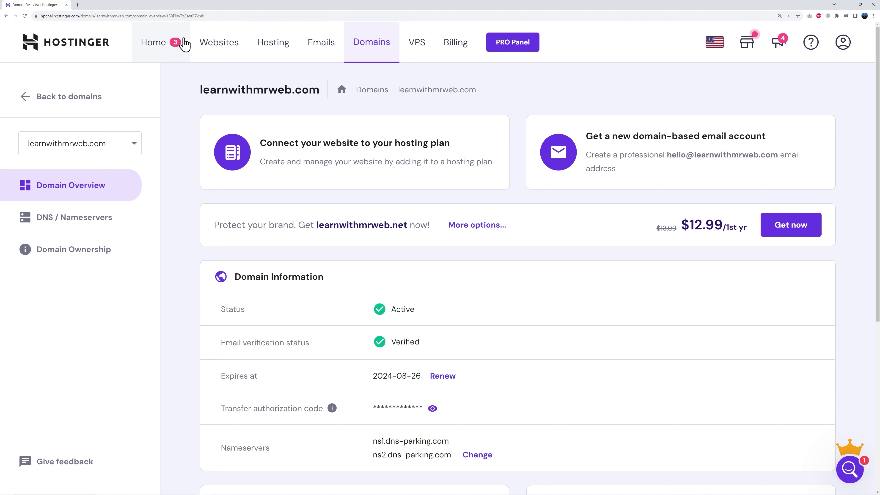
{"action": "left_click", "coordinate": [161, 50]}
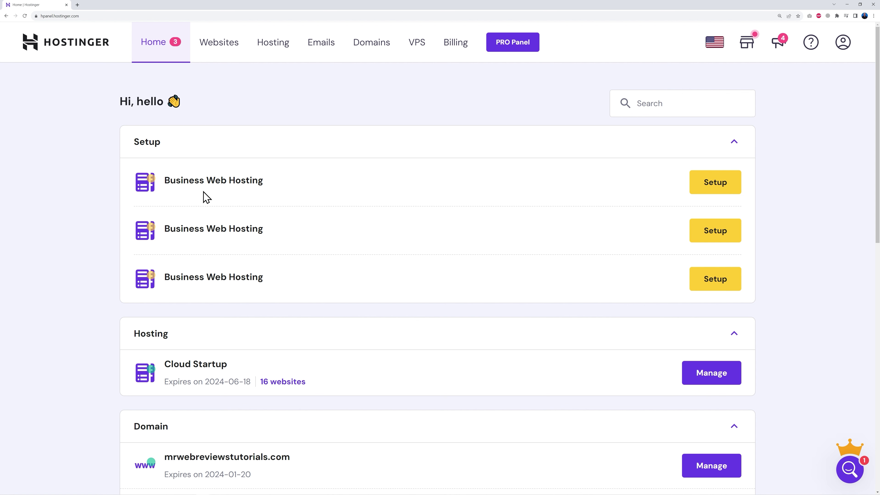
Step: Start the Business hosting setup, skipping personalisation and creating a new website from scratch
{"action": "left_click", "coordinate": [715, 186]}
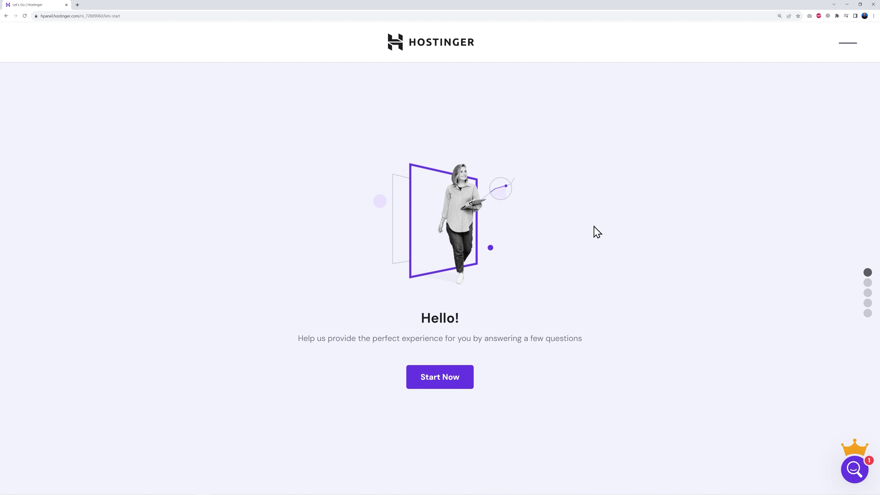
{"action": "left_click", "coordinate": [454, 384]}
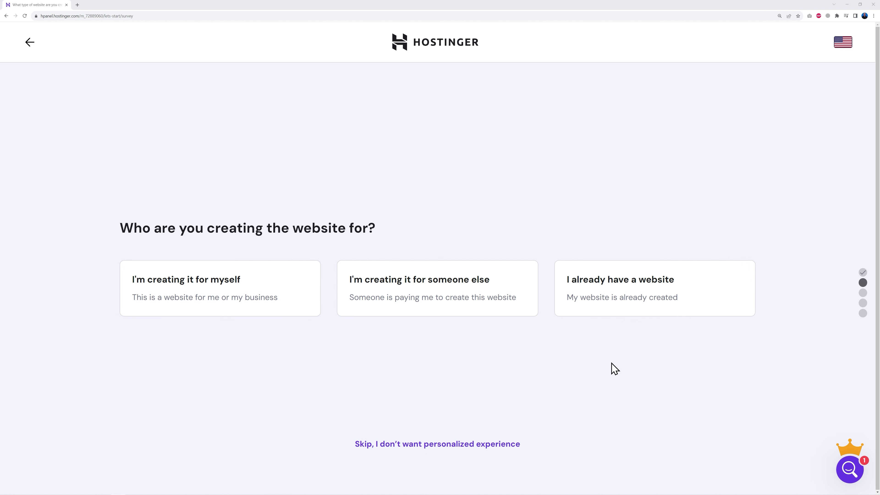
{"action": "left_click", "coordinate": [426, 446]}
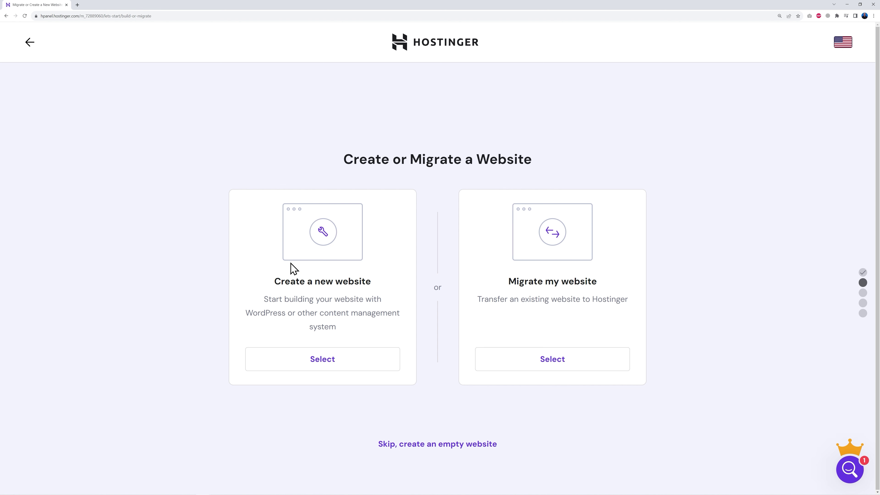
{"action": "left_click", "coordinate": [325, 364]}
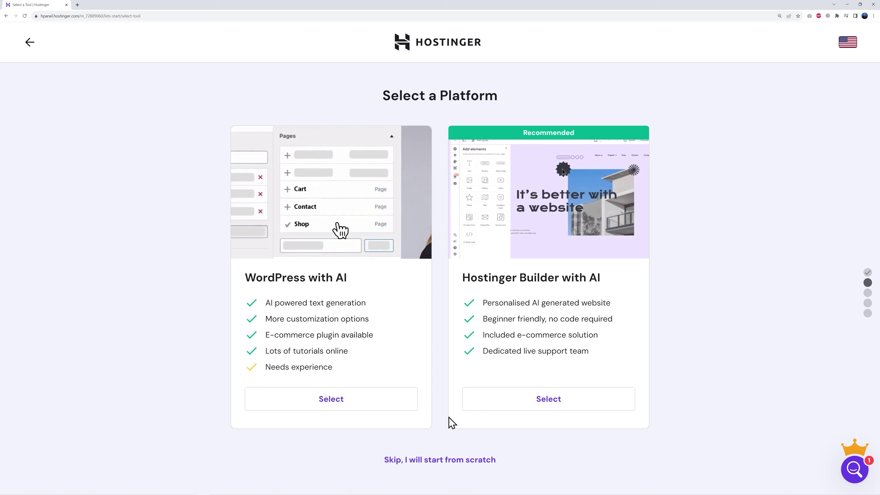
{"action": "left_click", "coordinate": [439, 461]}
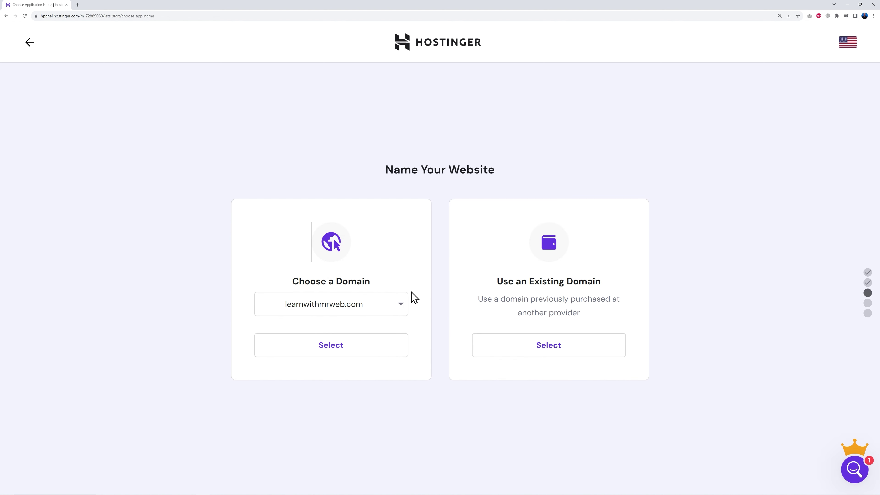
Step: Choose learnwithmrweb.com as the website's domain and bring up the server location choice
{"action": "left_click", "coordinate": [385, 308]}
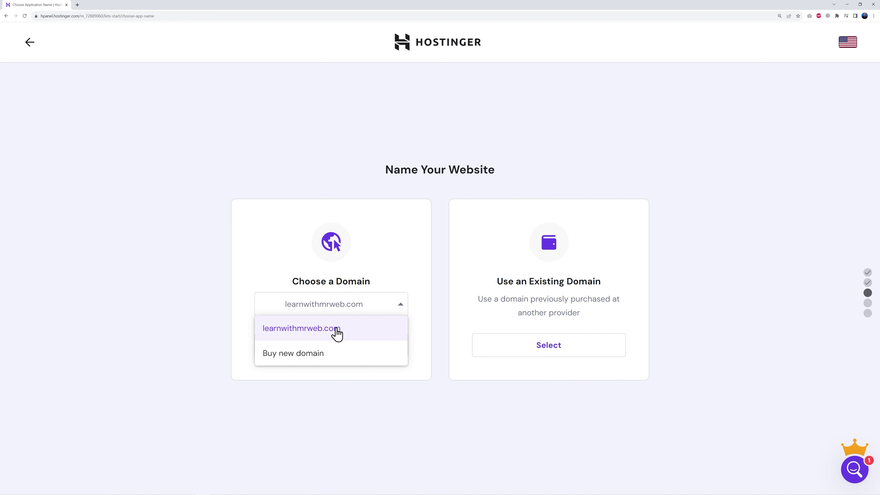
{"action": "left_click", "coordinate": [338, 332]}
{"action": "left_click", "coordinate": [333, 348]}
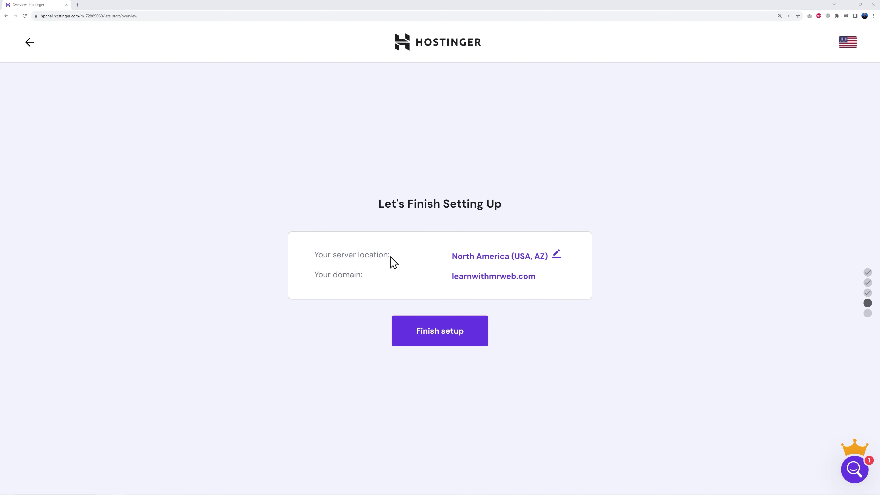
{"action": "left_click", "coordinate": [557, 256]}
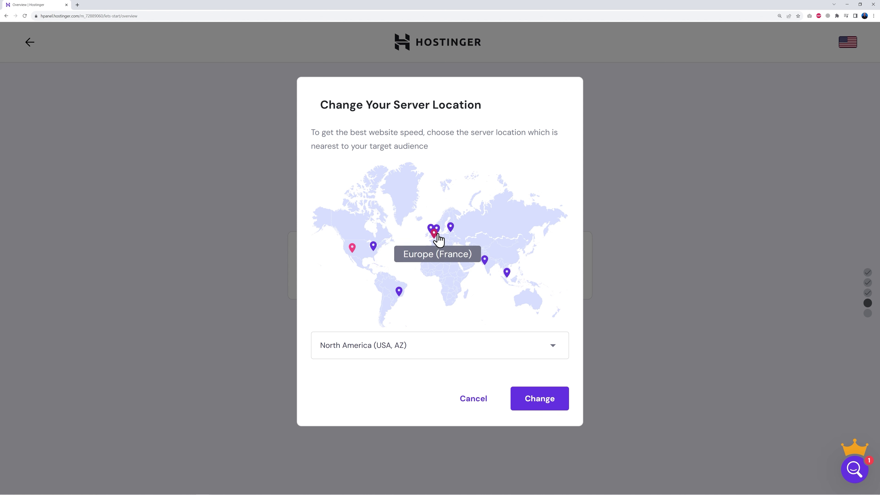
Step: Change the server location to Europe (United Kingdom) and finish the website setup
{"action": "left_click", "coordinate": [552, 347]}
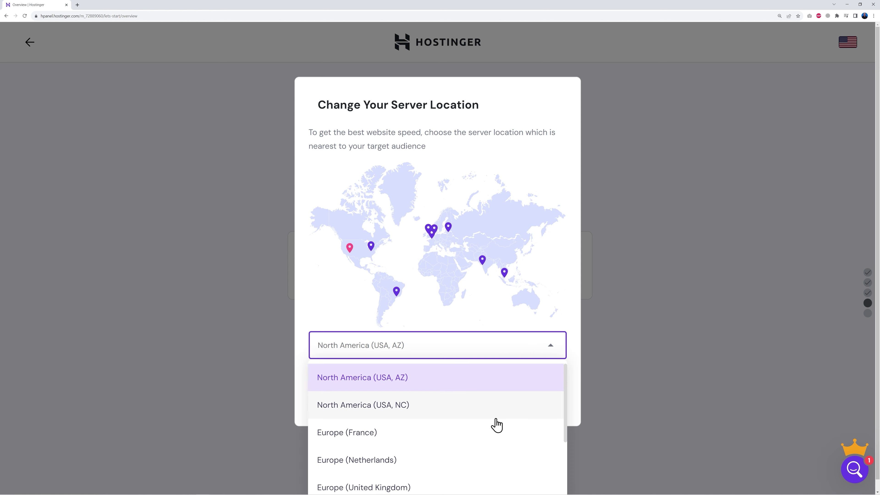
{"action": "scroll", "coordinate": [496, 425], "scroll_direction": "down", "scroll_amount": 2}
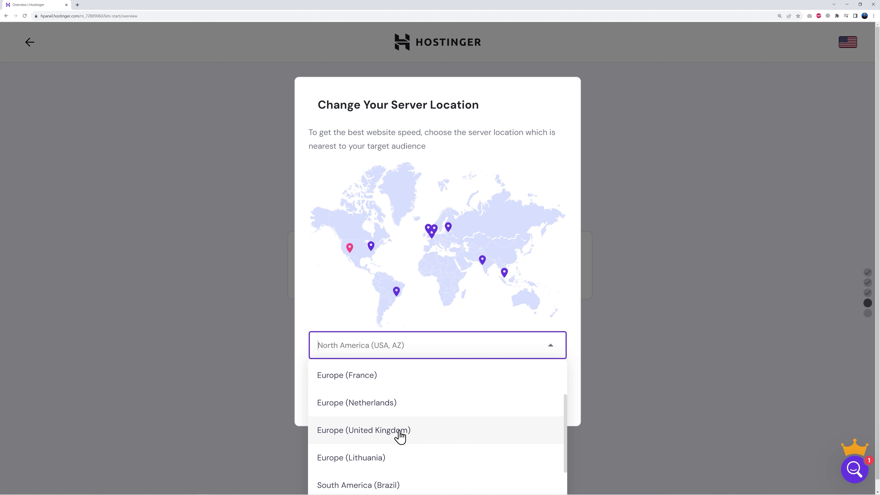
{"action": "left_click", "coordinate": [388, 436]}
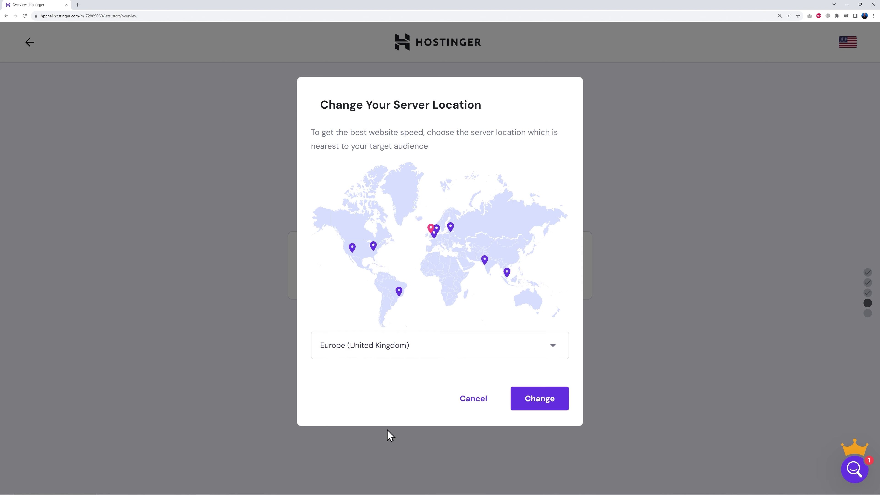
{"action": "left_click", "coordinate": [539, 404]}
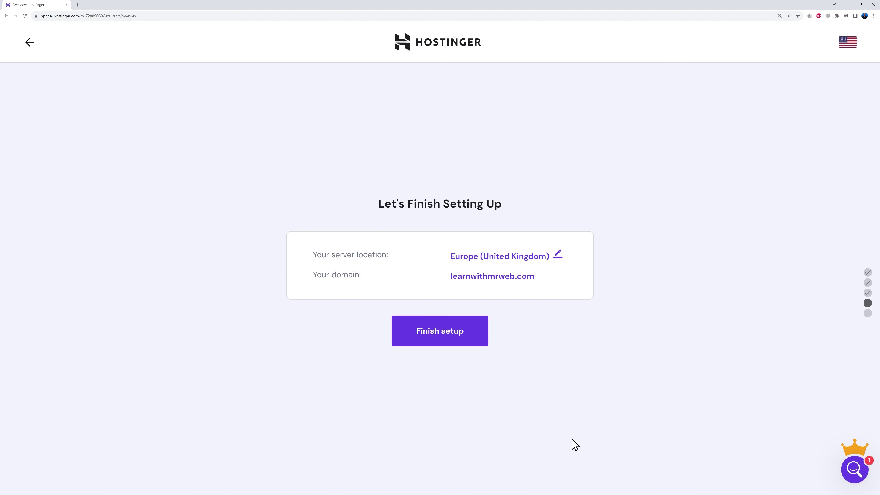
{"action": "left_click", "coordinate": [440, 336]}
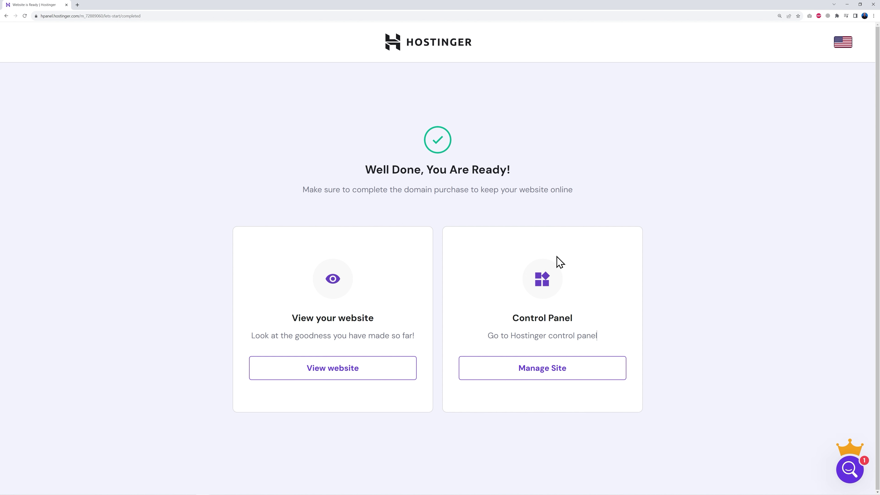
Step: Open the learnwithmrweb.com hosting dashboard via Manage Site under Control Panel
{"action": "left_click", "coordinate": [551, 376]}
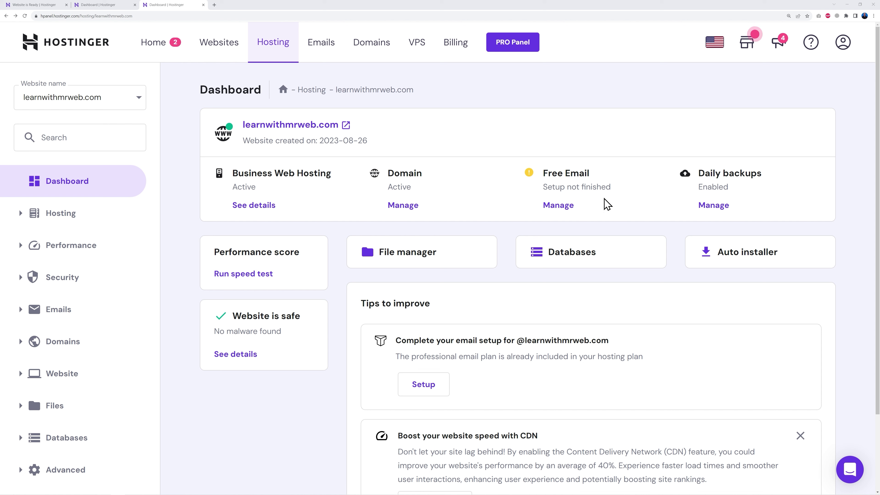
{"action": "left_click", "coordinate": [560, 207]}
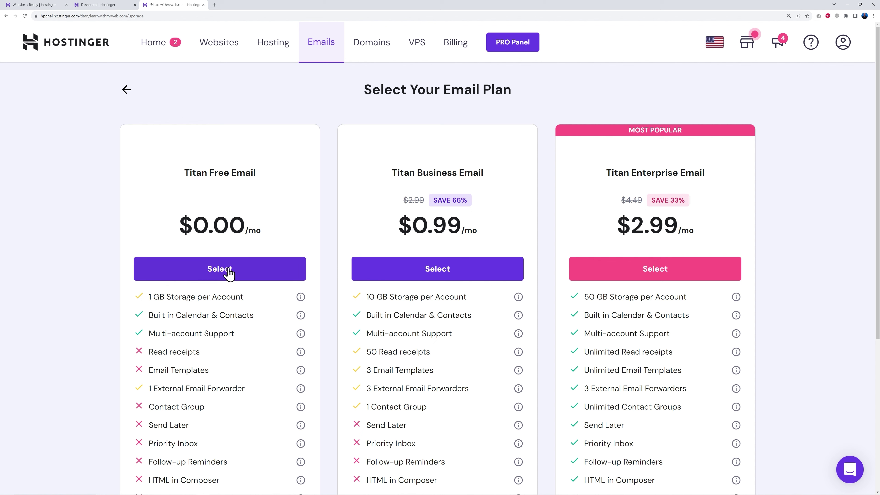
{"action": "left_click", "coordinate": [220, 271]}
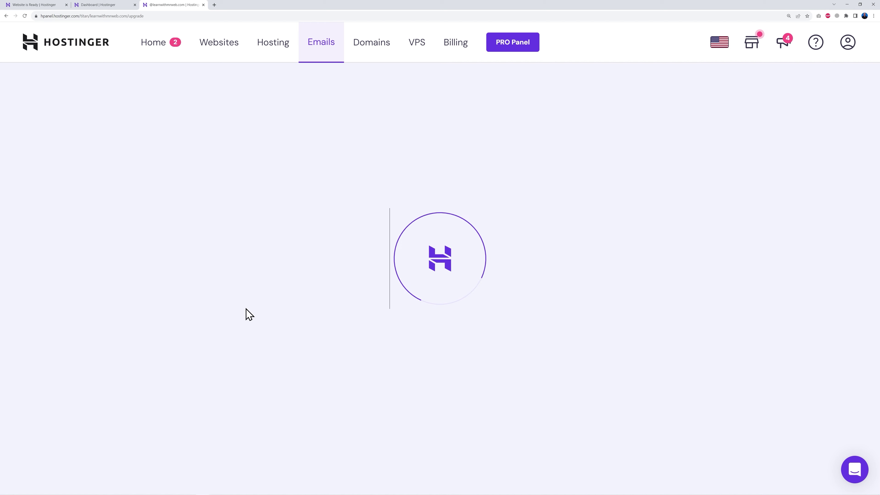
{"action": "left_click", "coordinate": [196, 240]}
{"action": "left_click", "coordinate": [275, 295]}
{"action": "left_click", "coordinate": [231, 330]}
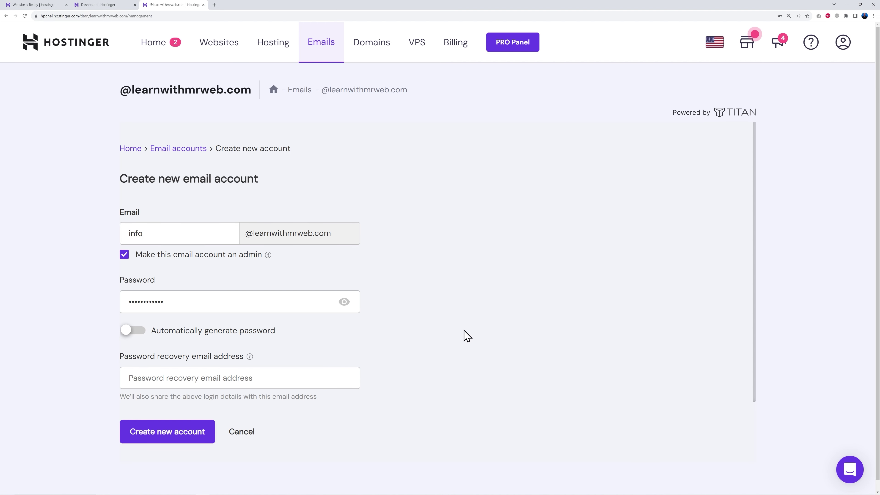
{"action": "left_click", "coordinate": [262, 379]}
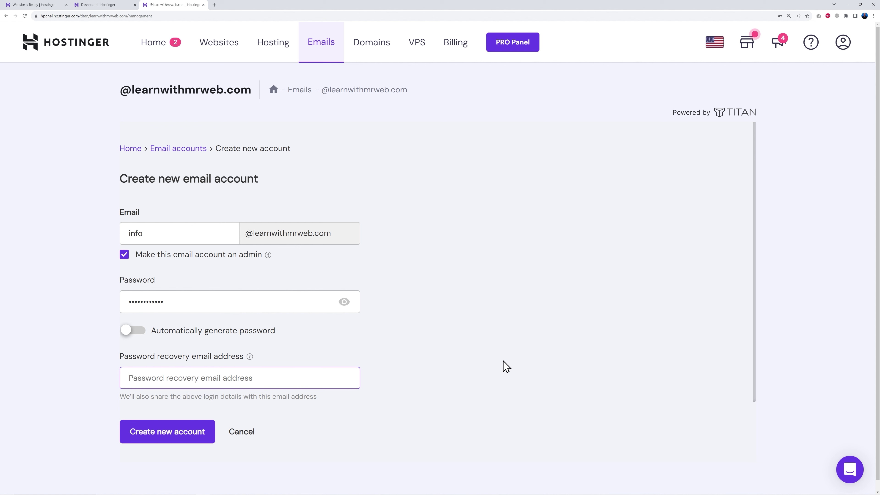
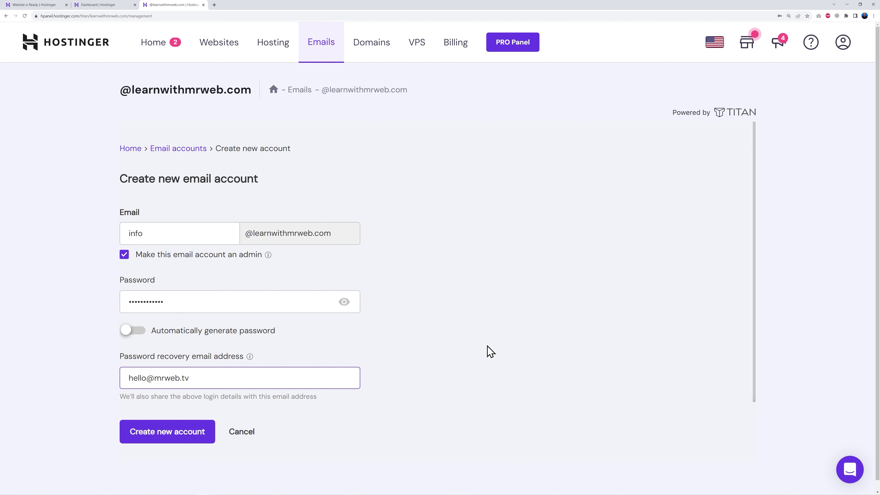
{"action": "left_click", "coordinate": [187, 437]}
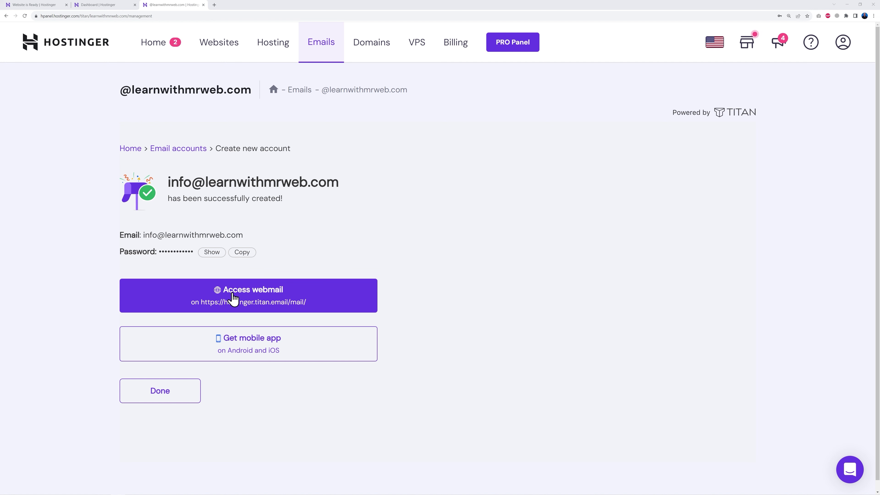
Step: Log in to the info mailbox's webmail with the saved password
{"action": "left_click", "coordinate": [266, 292]}
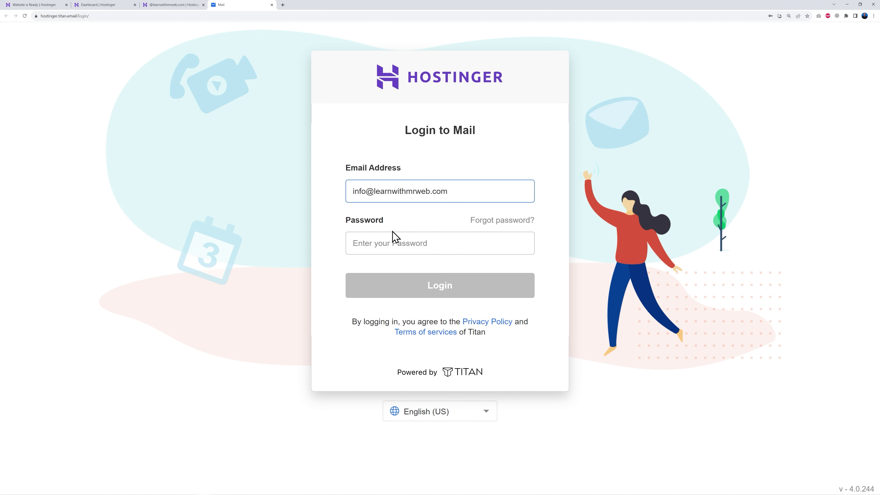
{"action": "left_click", "coordinate": [391, 238]}
{"action": "key", "text": "ctrl+v"}
{"action": "left_click", "coordinate": [462, 291]}
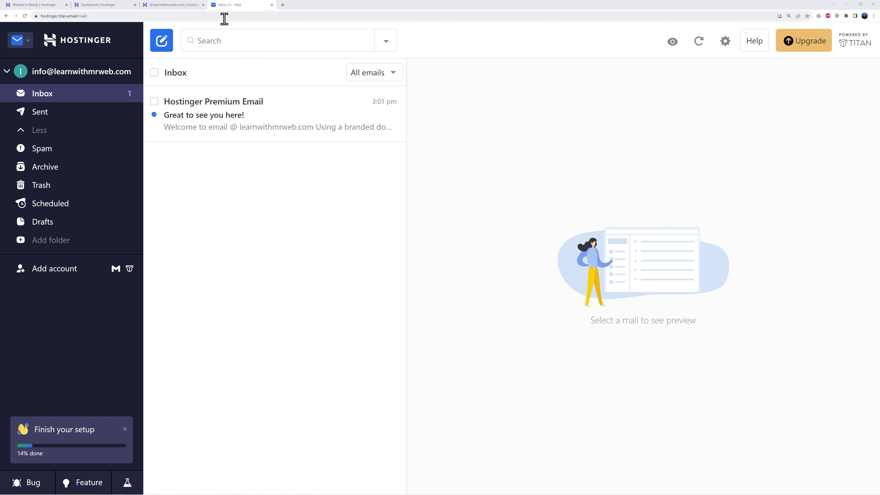
{"action": "left_click", "coordinate": [104, 5]}
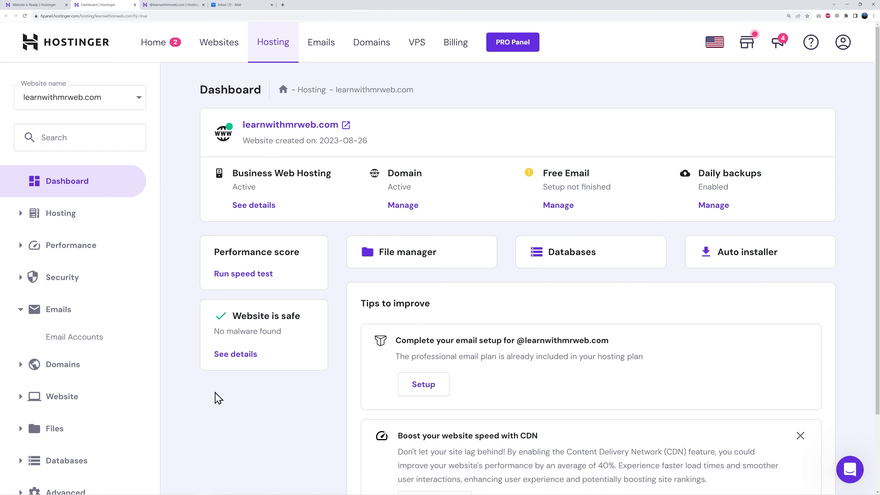
Step: Open the Auto Installer from the sidebar's Website section and pick WordPress
{"action": "scroll", "coordinate": [218, 398], "scroll_direction": "down", "scroll_amount": 3}
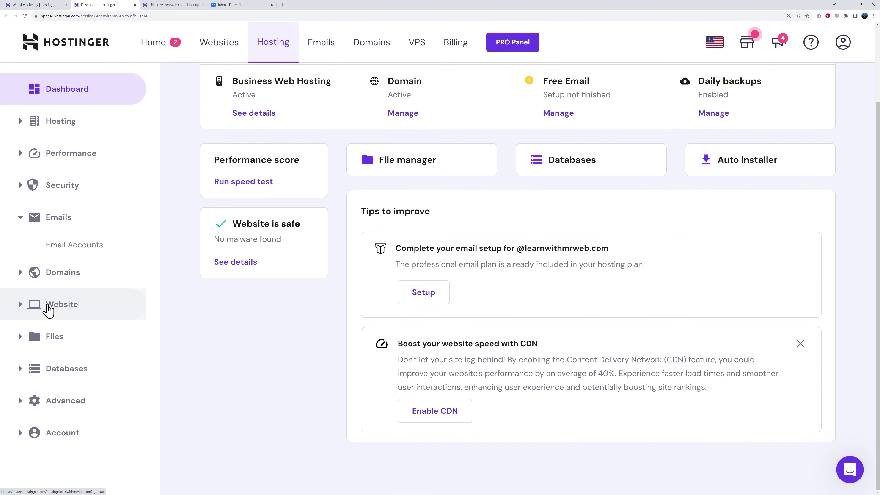
{"action": "left_click", "coordinate": [20, 307]}
{"action": "scroll", "coordinate": [256, 295], "scroll_direction": "down", "scroll_amount": 2}
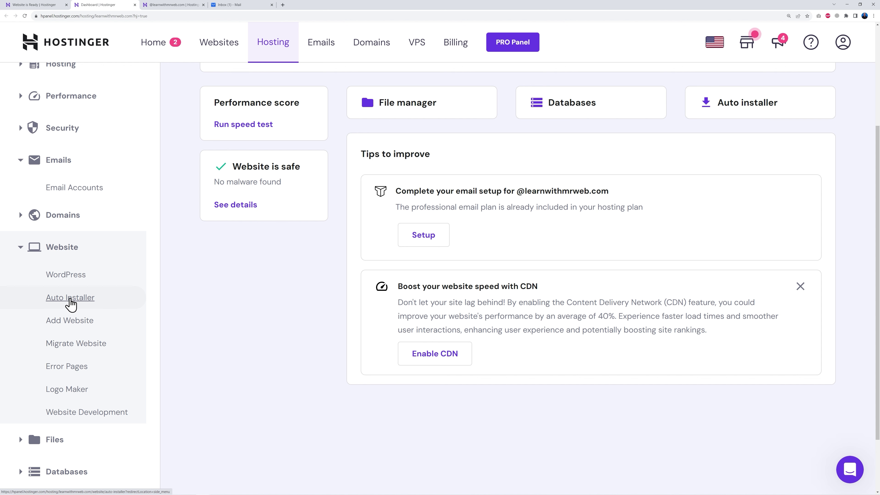
{"action": "left_click", "coordinate": [70, 298]}
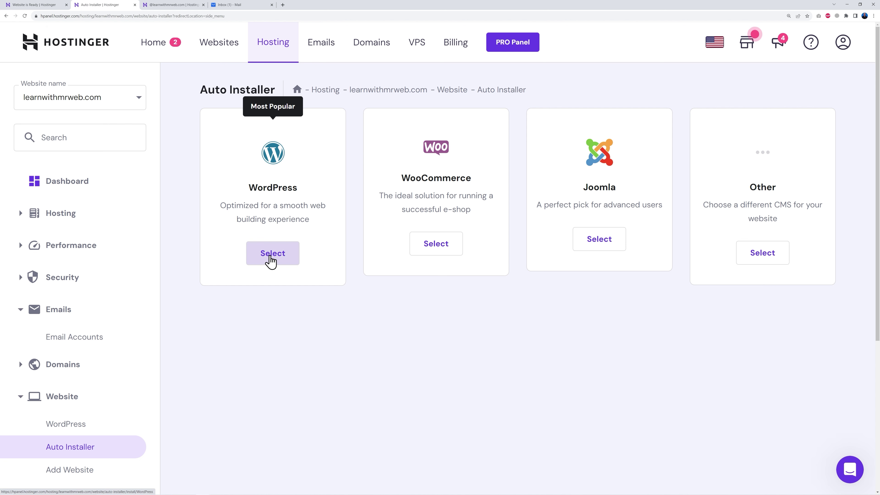
{"action": "left_click", "coordinate": [270, 261]}
Step: Title the site 'Learn with Mr Web', choose always update to latest version, and install
{"action": "left_click", "coordinate": [332, 230]}
{"action": "type", "text": "Learn with Mr Web"}
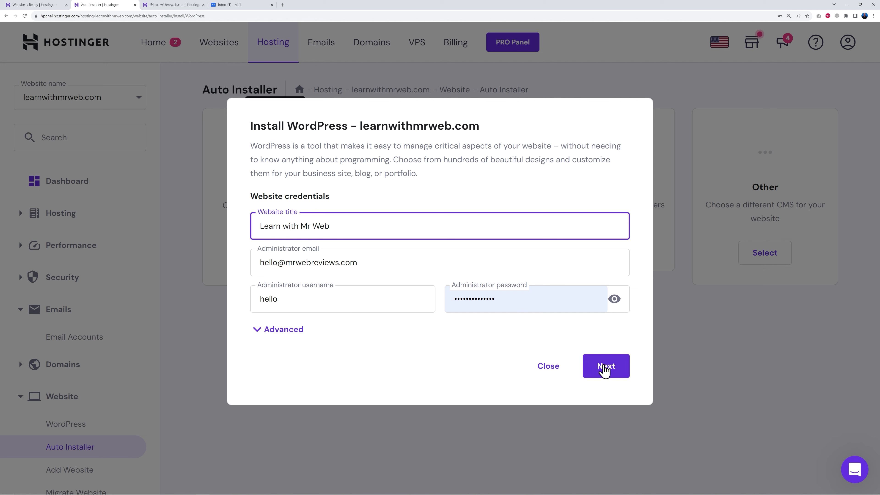
{"action": "left_click", "coordinate": [608, 372]}
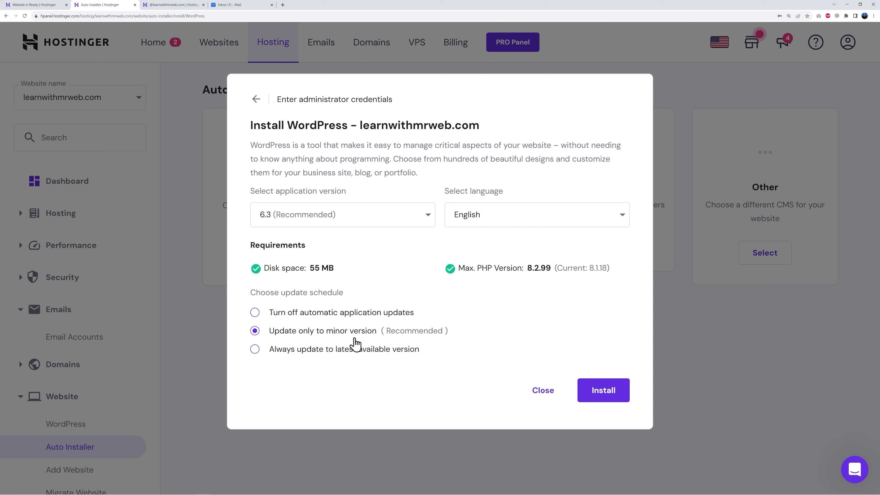
{"action": "left_click", "coordinate": [256, 350]}
{"action": "left_click", "coordinate": [613, 392]}
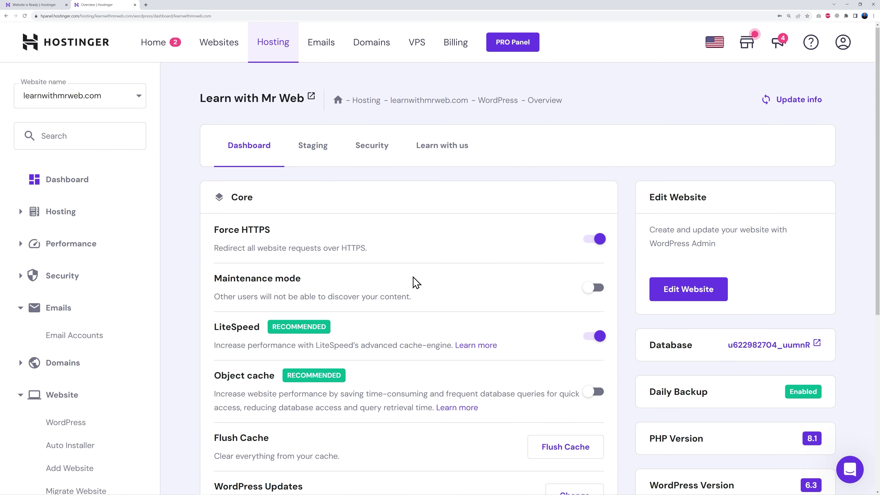
Step: Open WP Admin for Learn with Mr Web from the WordPress Overview page via Edit Website
{"action": "scroll", "coordinate": [416, 283], "scroll_direction": "down", "scroll_amount": 5}
{"action": "scroll", "coordinate": [417, 285], "scroll_direction": "up", "scroll_amount": 3}
{"action": "scroll", "coordinate": [440, 295], "scroll_direction": "up", "scroll_amount": 1}
{"action": "scroll", "coordinate": [440, 294], "scroll_direction": "down", "scroll_amount": 5}
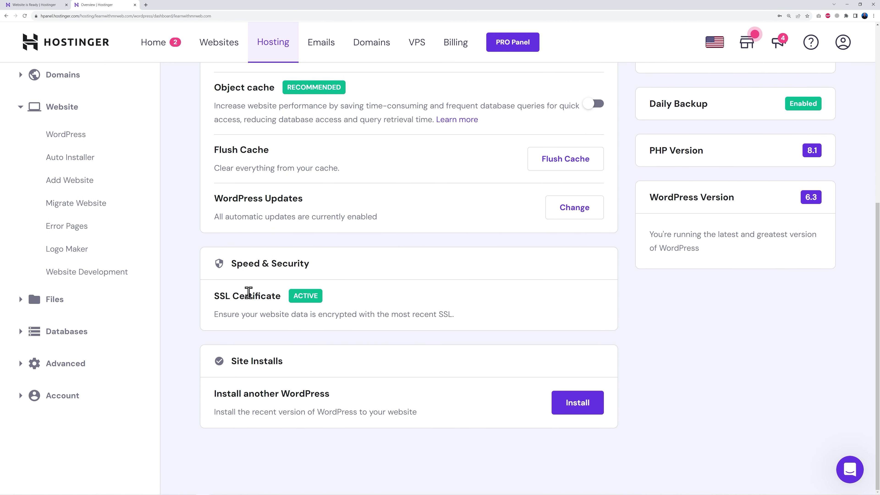
{"action": "scroll", "coordinate": [458, 355], "scroll_direction": "up", "scroll_amount": 7}
{"action": "scroll", "coordinate": [444, 318], "scroll_direction": "down", "scroll_amount": 1}
{"action": "scroll", "coordinate": [445, 320], "scroll_direction": "up", "scroll_amount": 1}
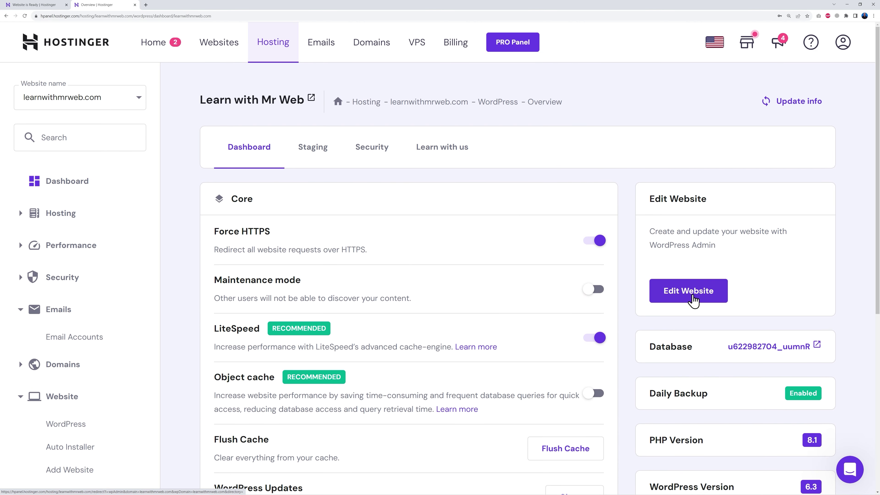
{"action": "left_click", "coordinate": [689, 296]}
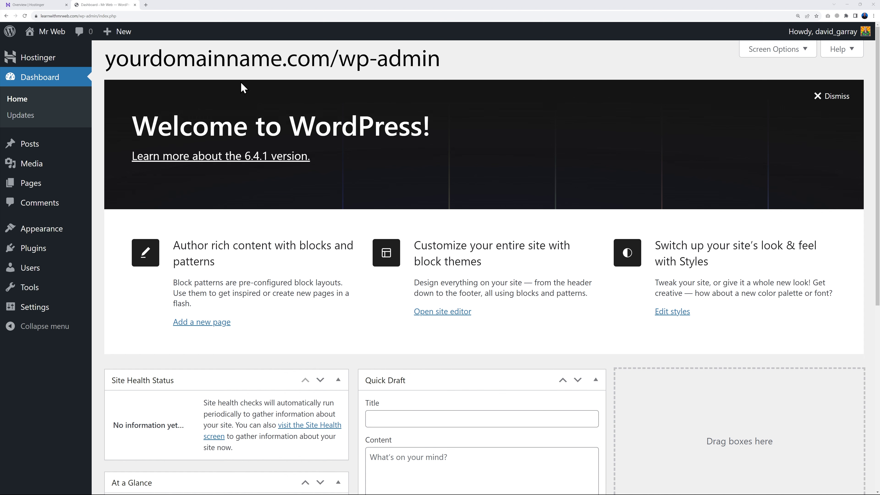
{"action": "left_click", "coordinate": [31, 5]}
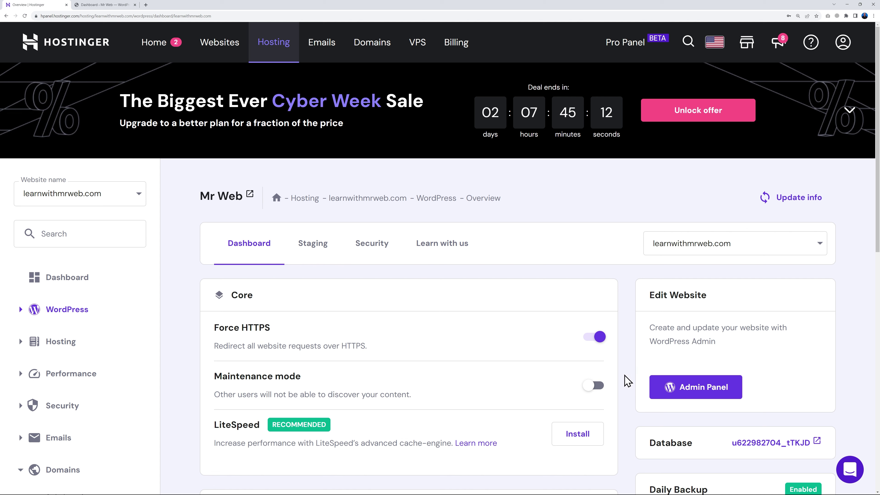
{"action": "left_click", "coordinate": [114, 5]}
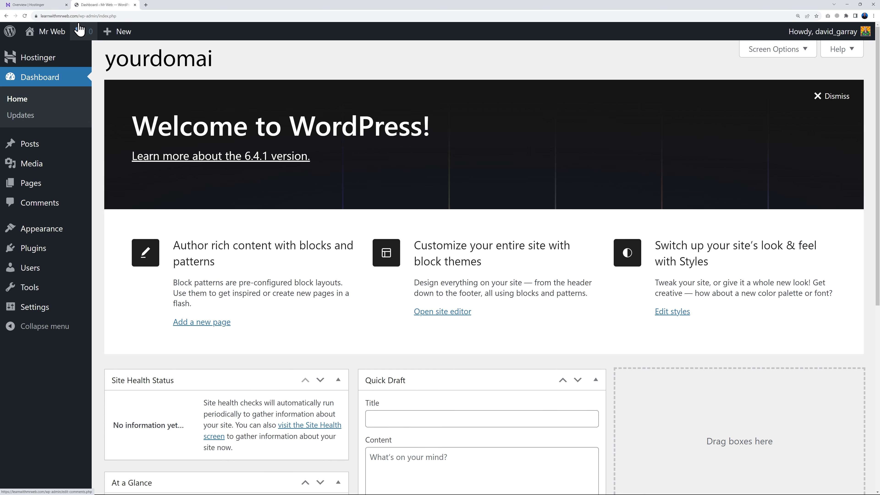